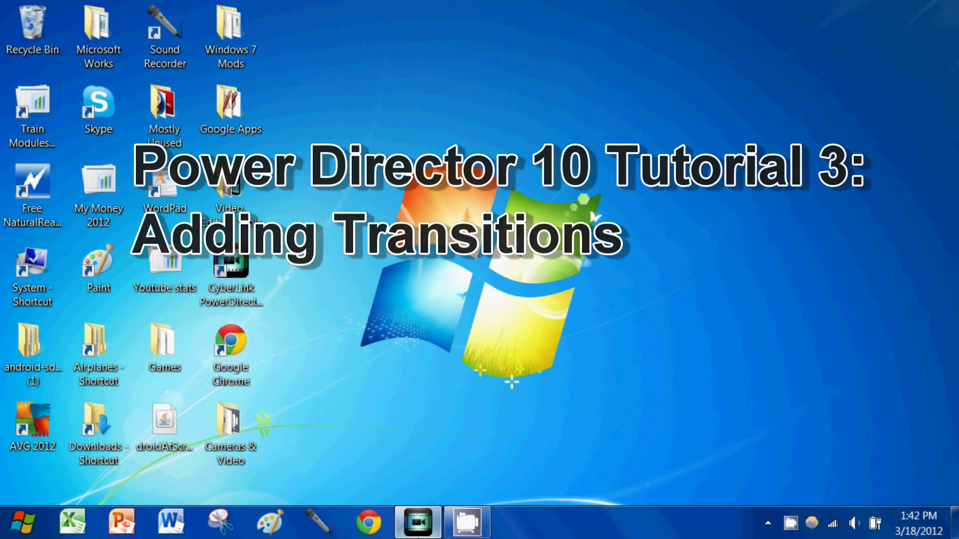
# Step: Switch to PowerDirector and place the intro video followed by wp7 002.MTS on the first video track
pyautogui.click(428, 525)
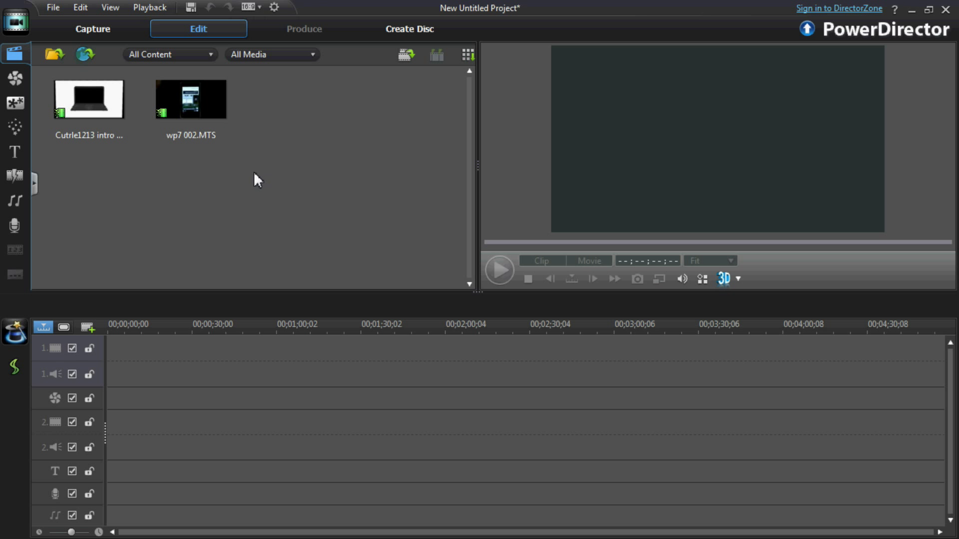
pyautogui.moveTo(115, 129); pyautogui.dragTo(111, 380)
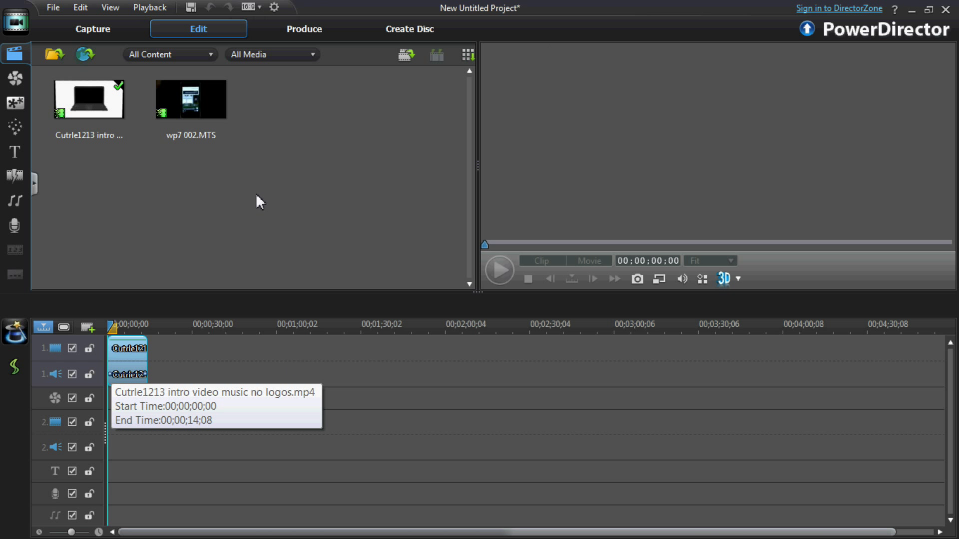
pyautogui.moveTo(196, 98); pyautogui.dragTo(150, 374)
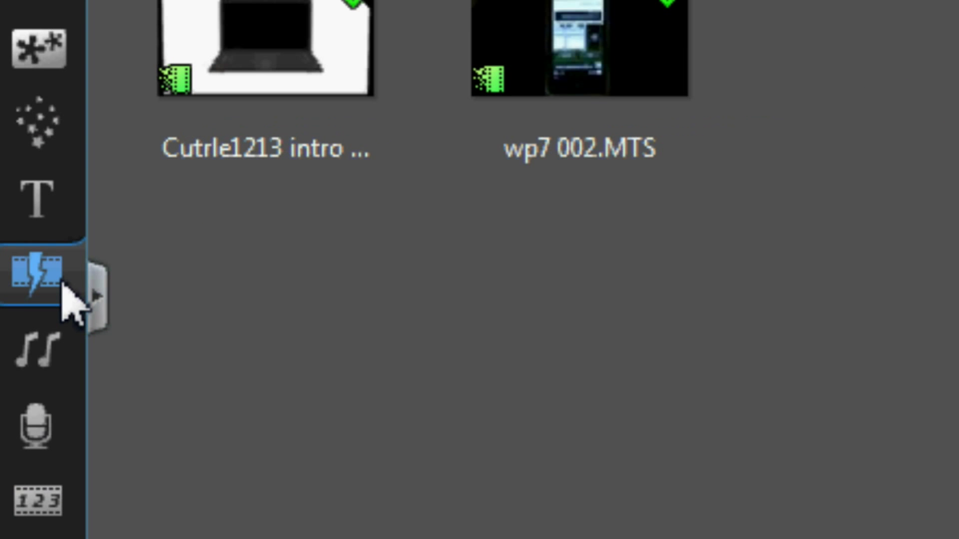
# Step: Open the transition library, list All Content and hide the category list
pyautogui.click(20, 281)
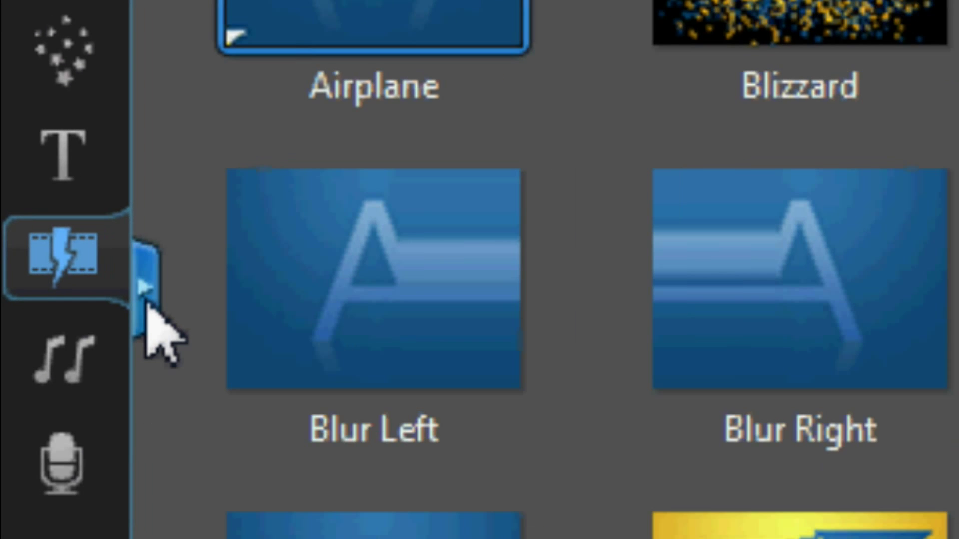
pyautogui.click(178, 309)
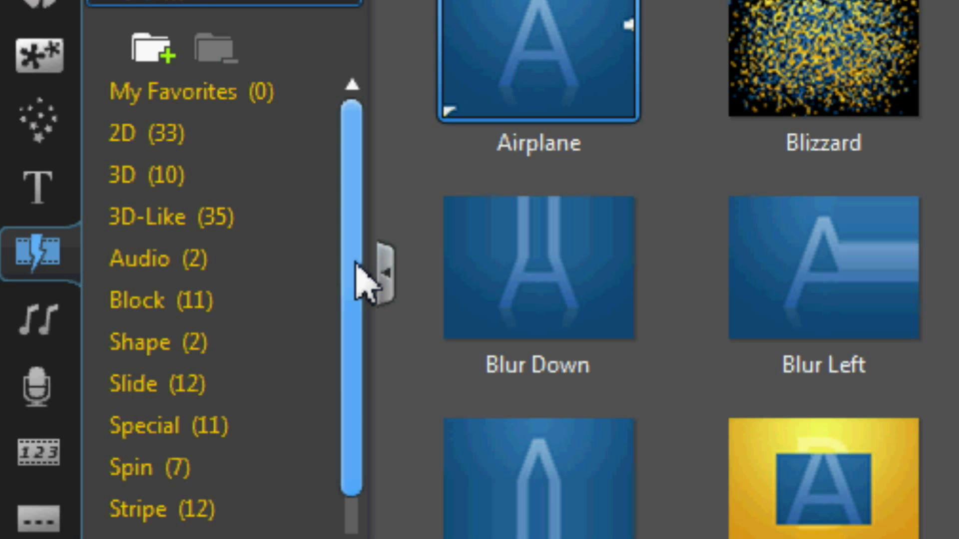
pyautogui.click(256, 95)
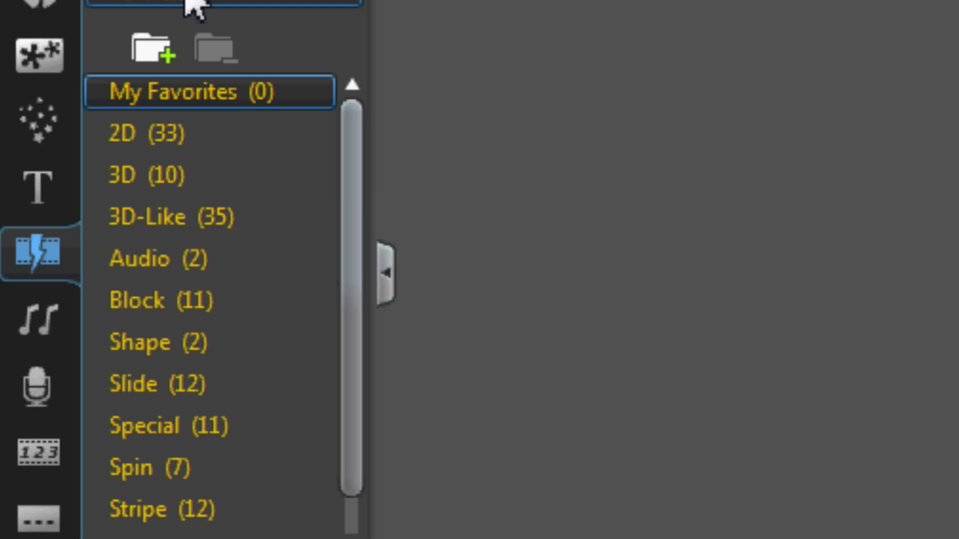
pyautogui.click(193, 4)
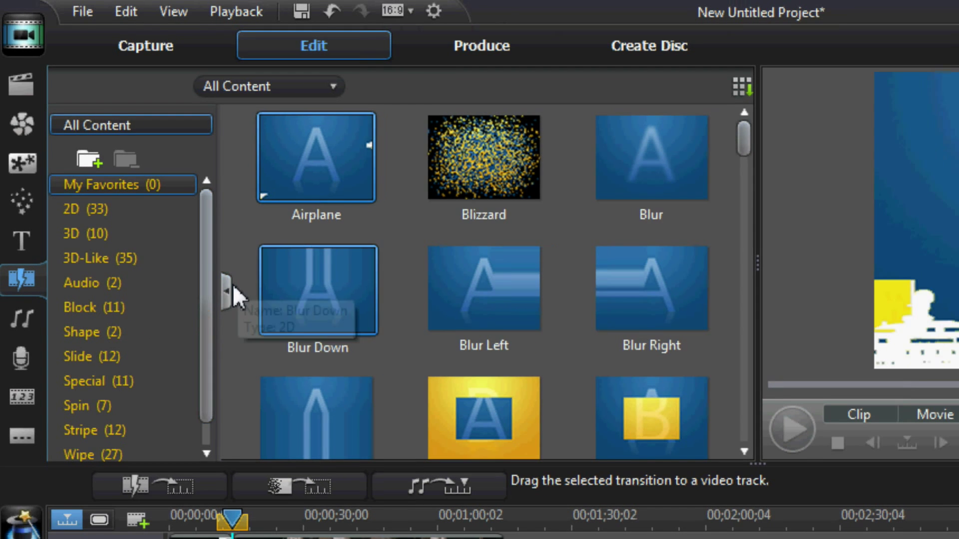
pyautogui.click(251, 289)
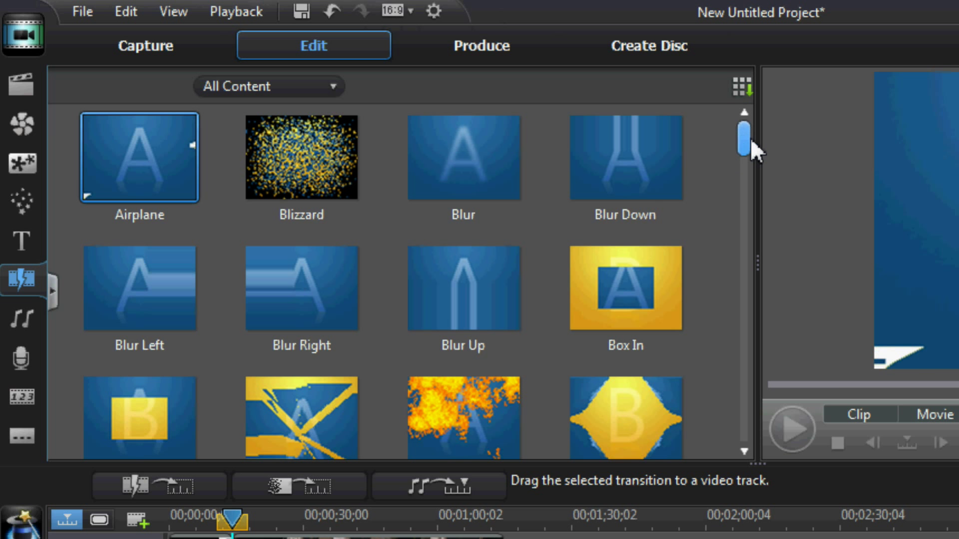
pyautogui.moveTo(750, 141); pyautogui.dragTo(745, 119)
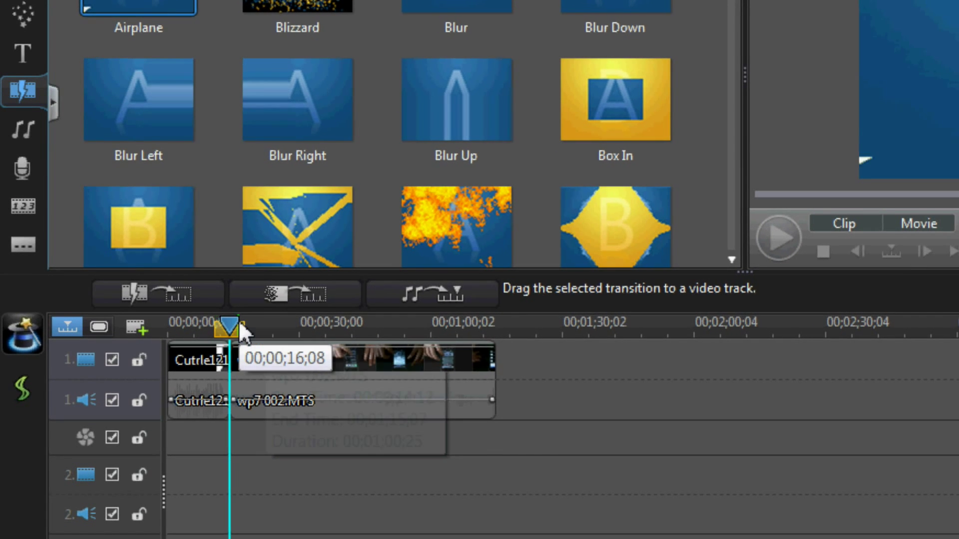
pyautogui.moveTo(240, 326); pyautogui.dragTo(145, 322)
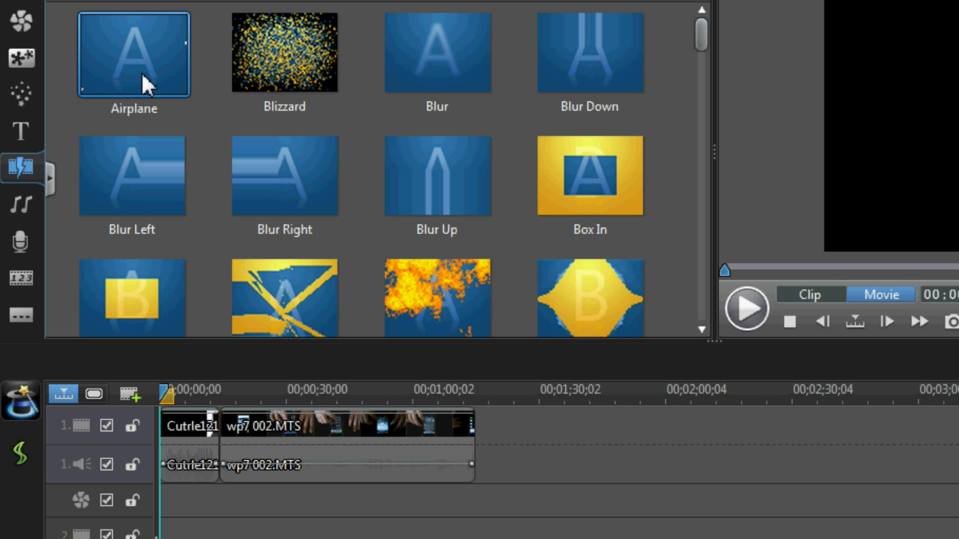
pyautogui.moveTo(145, 85)
pyautogui.mouseDown()
pyautogui.moveTo(133, 83)
pyautogui.moveTo(220, 349)
pyautogui.moveTo(224, 443)
pyautogui.moveTo(221, 430)
pyautogui.mouseUp()
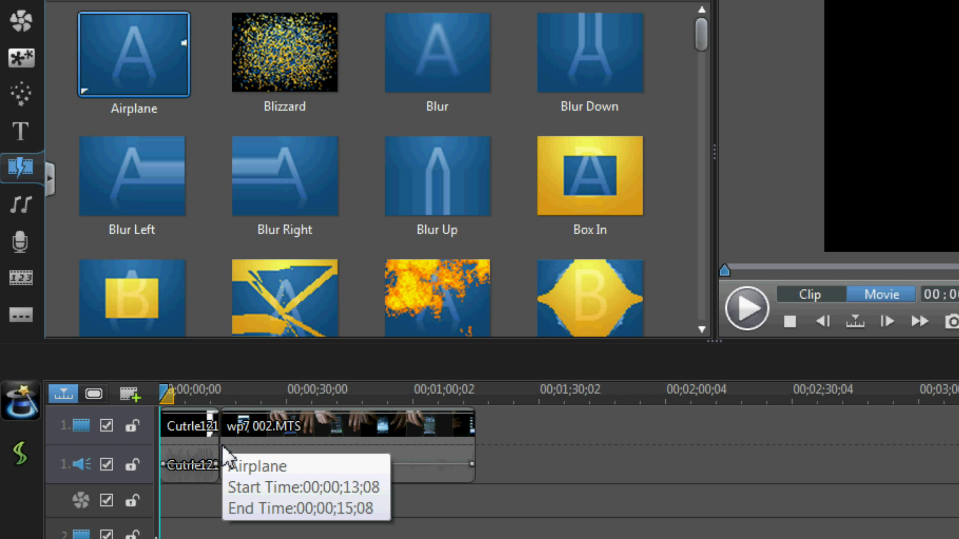
pyautogui.moveTo(223, 438); pyautogui.dragTo(143, 116)
# Step: Add the Airplane transition on the first video track at the end of the intro clip, from 00;00;12;12 to 00;00;14;12
pyautogui.moveTo(232, 394); pyautogui.dragTo(958, 398)
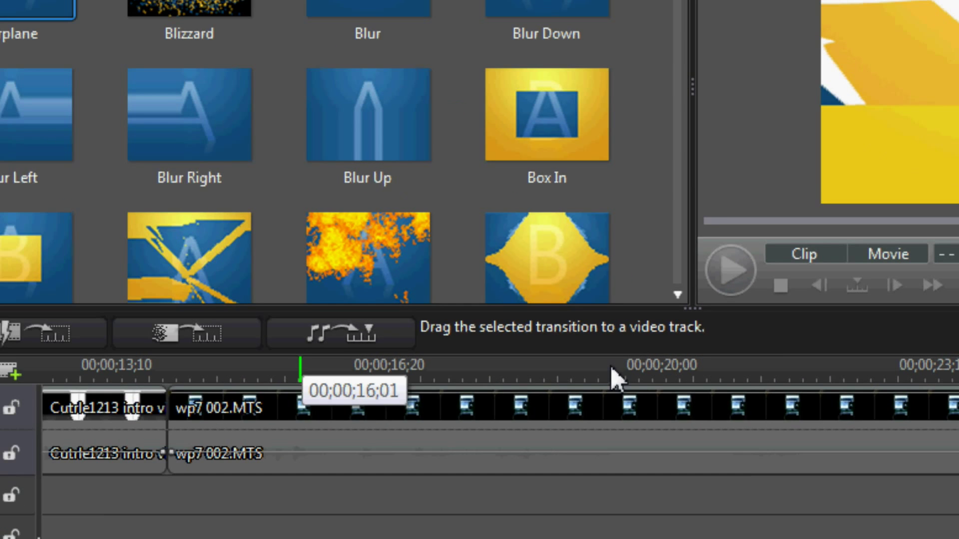
pyautogui.moveTo(610, 366); pyautogui.dragTo(649, 370)
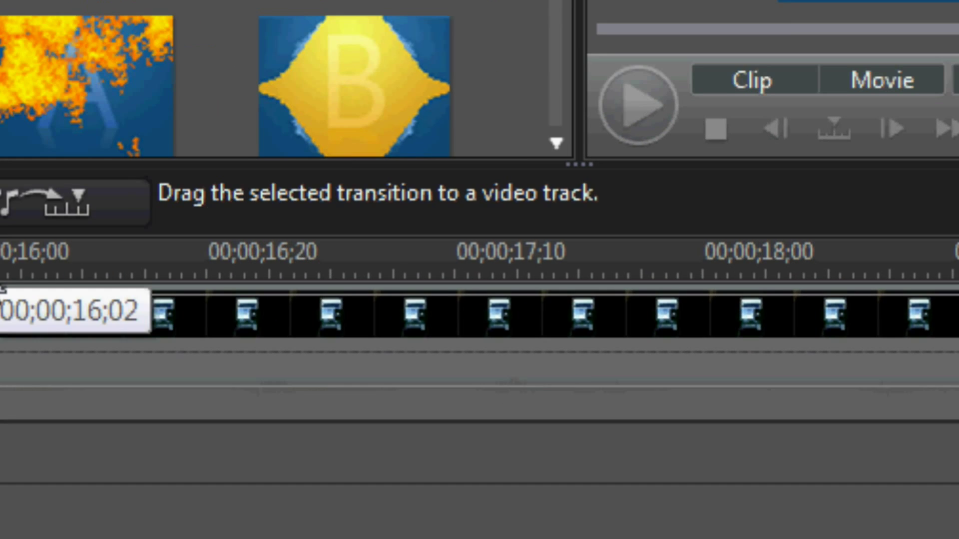
pyautogui.moveTo(314, 384); pyautogui.dragTo(605, 382)
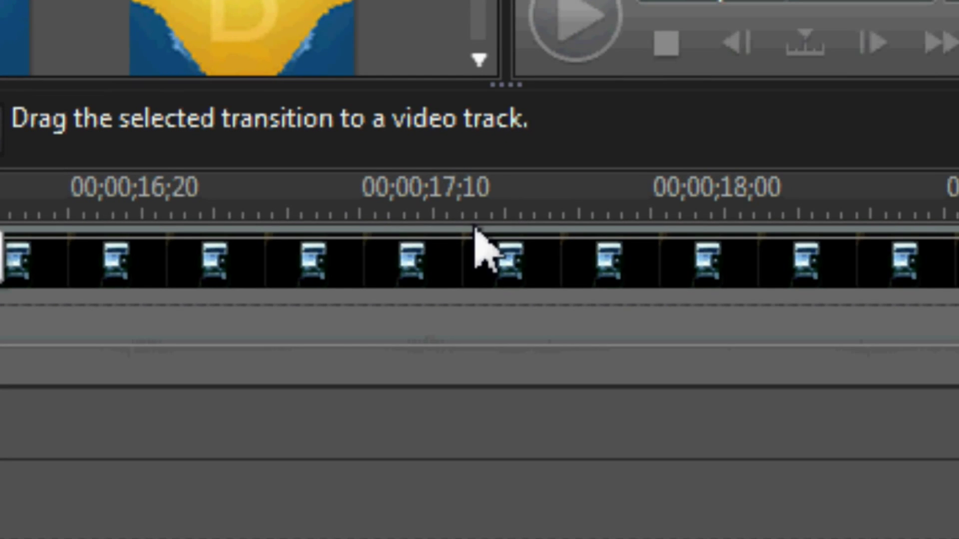
pyautogui.press('=')
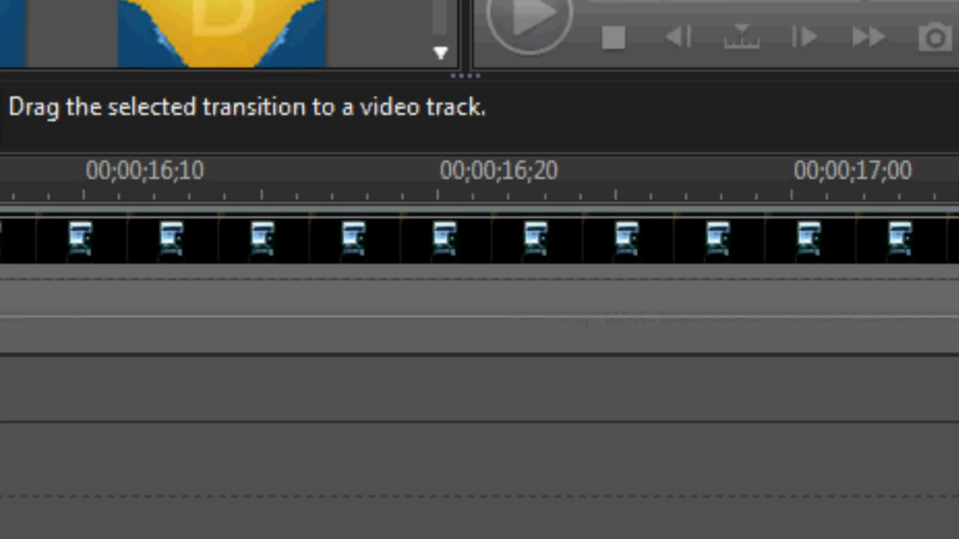
pyautogui.hscroll(-6, 479, 280)
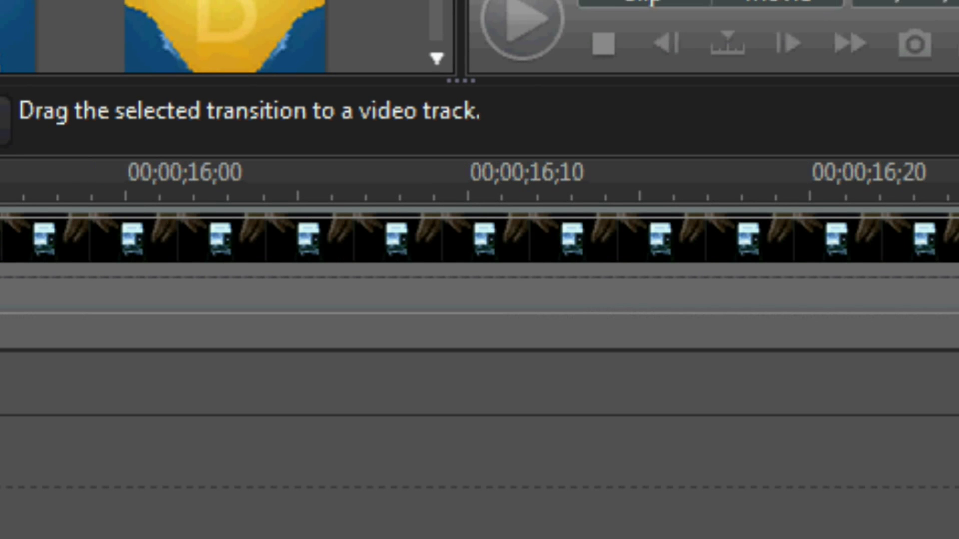
pyautogui.hscroll(1, 480, 280)
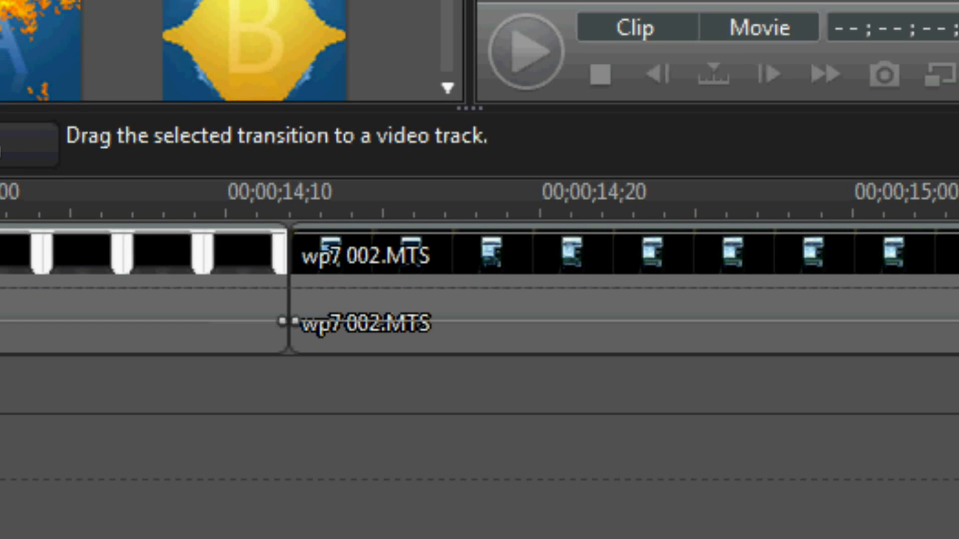
pyautogui.moveTo(10, 10); pyautogui.dragTo(279, 214)
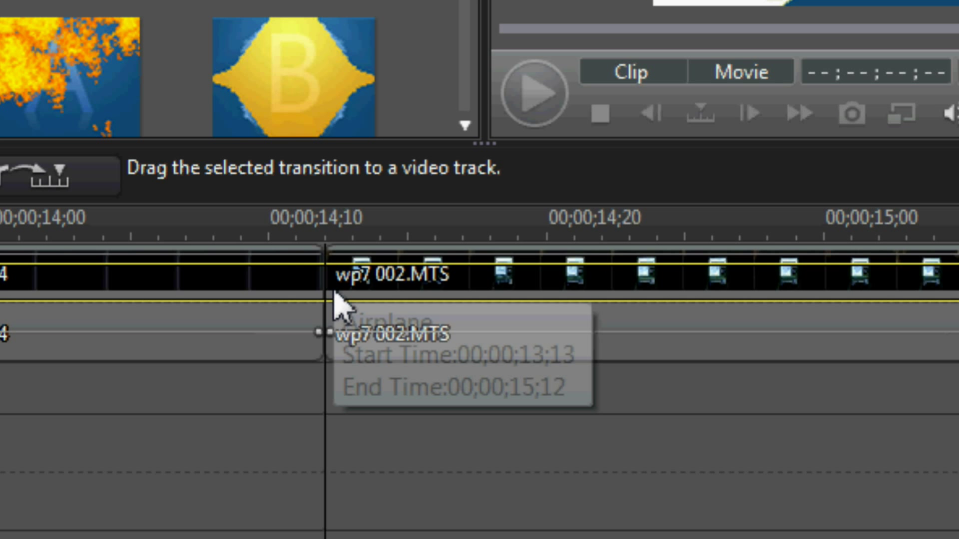
pyautogui.click(579, 234)
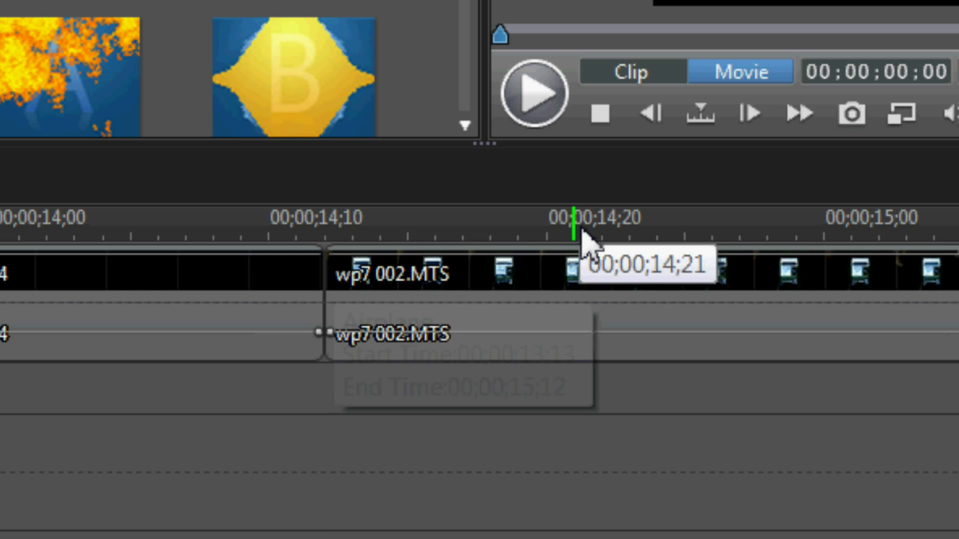
pyautogui.moveTo(581, 228); pyautogui.dragTo(454, 252)
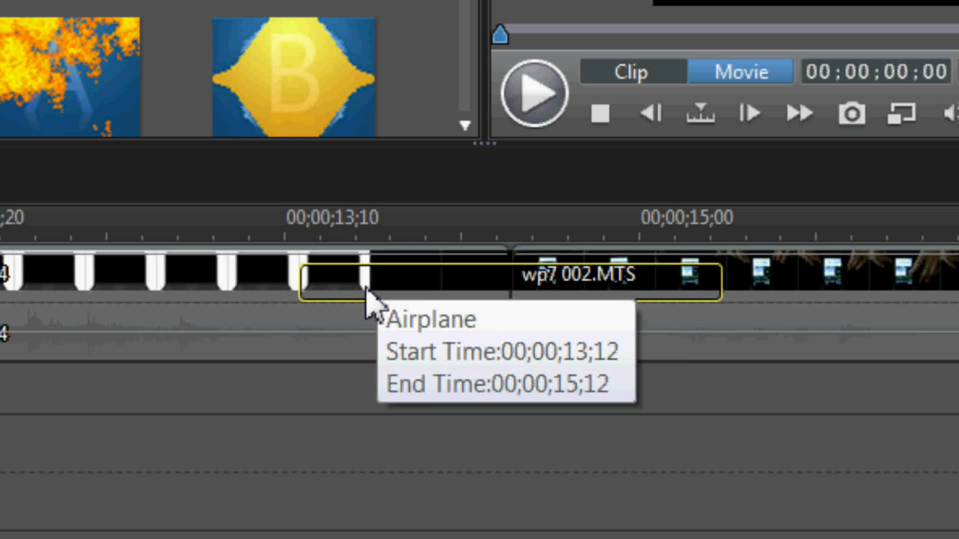
pyautogui.moveTo(366, 290); pyautogui.dragTo(249, 295)
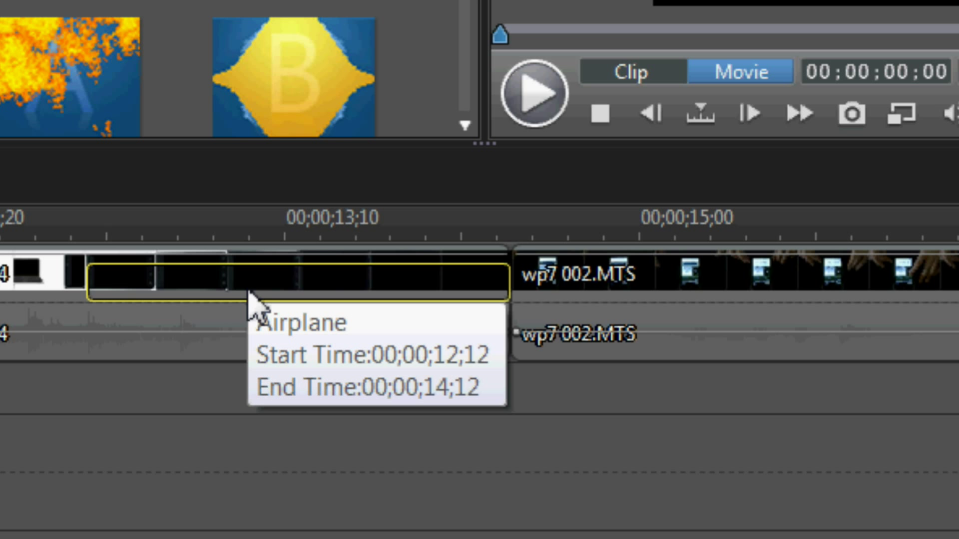
pyautogui.moveTo(248, 290); pyautogui.dragTo(248, 289)
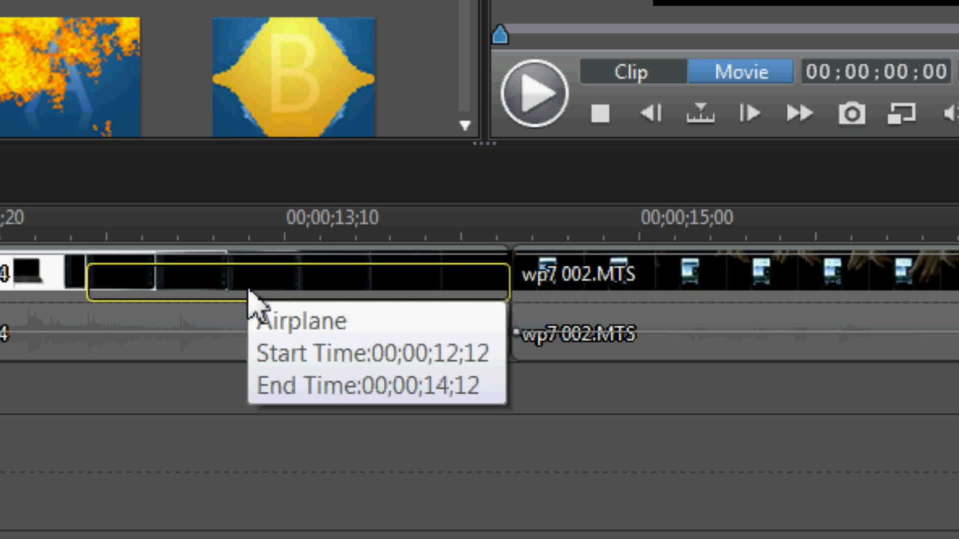
pyautogui.moveTo(248, 293); pyautogui.dragTo(634, 293)
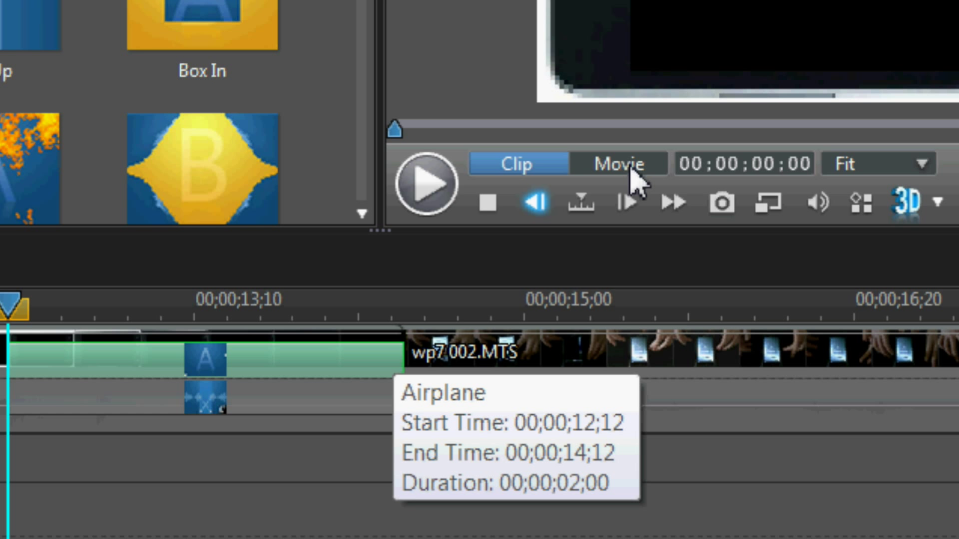
# Step: Play the Airplane transition in the movie preview and pause once wp7 002.MTS is showing
pyautogui.click(630, 169)
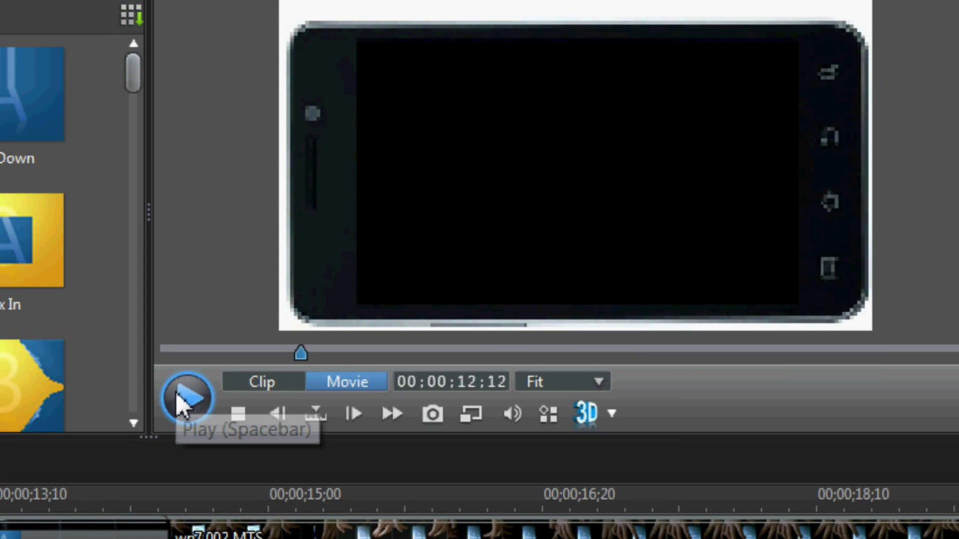
pyautogui.click(186, 398)
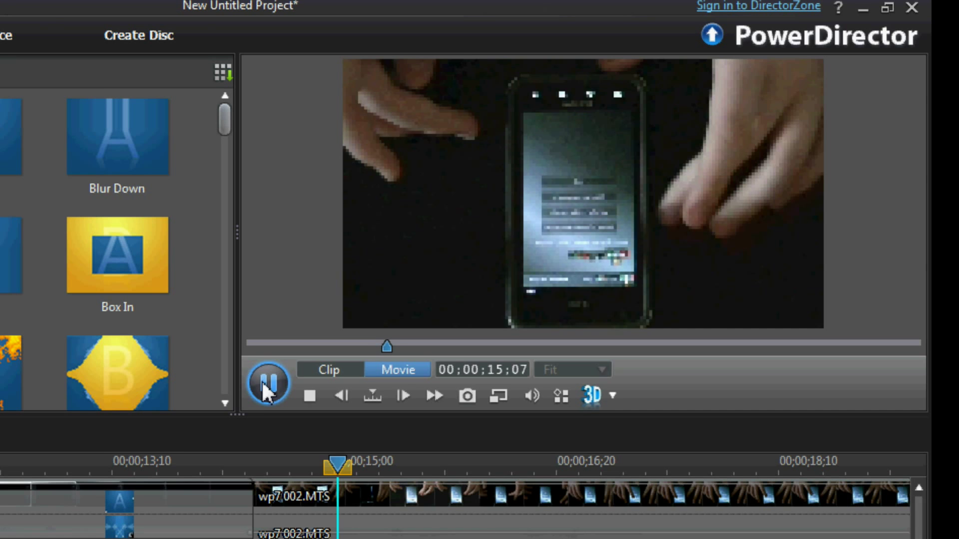
pyautogui.click(262, 383)
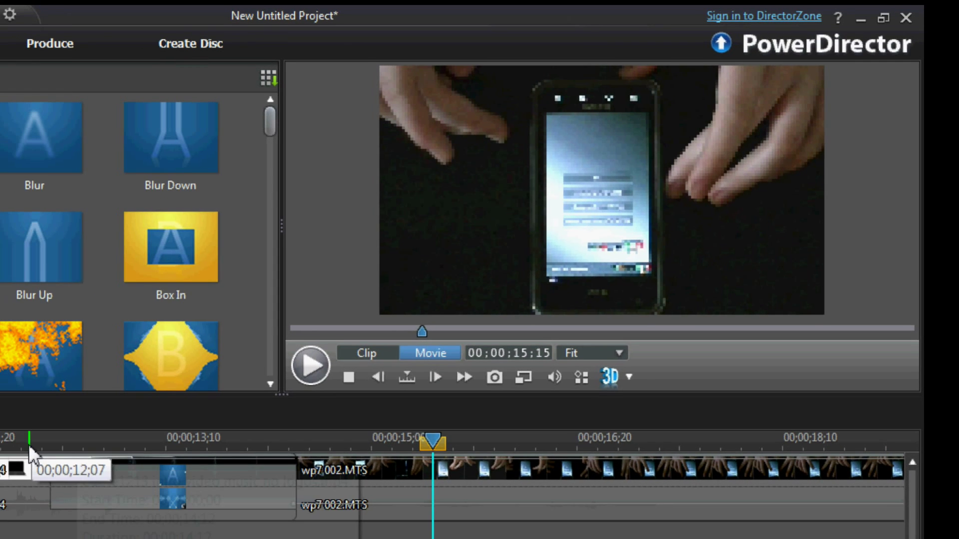
# Step: Shorten the Airplane transition so it starts at about 00;00;13;28, and switch the preview to the whole movie
pyautogui.click(29, 445)
pyautogui.click(132, 462)
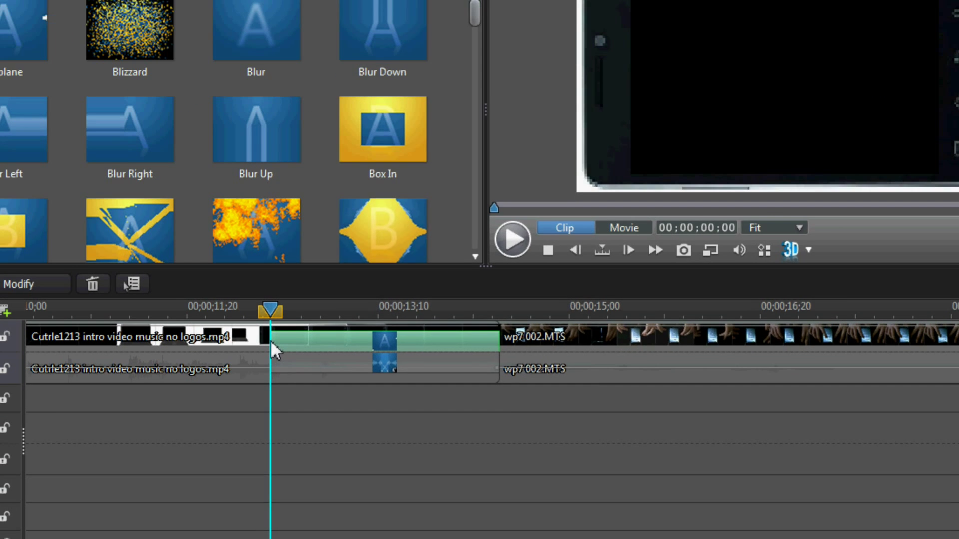
pyautogui.moveTo(304, 352); pyautogui.dragTo(357, 349)
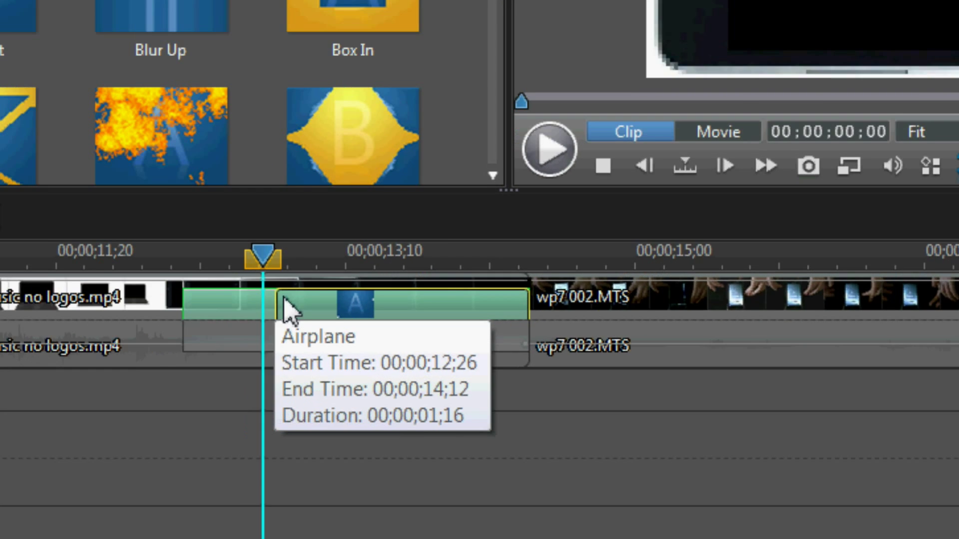
pyautogui.moveTo(283, 302); pyautogui.dragTo(475, 278)
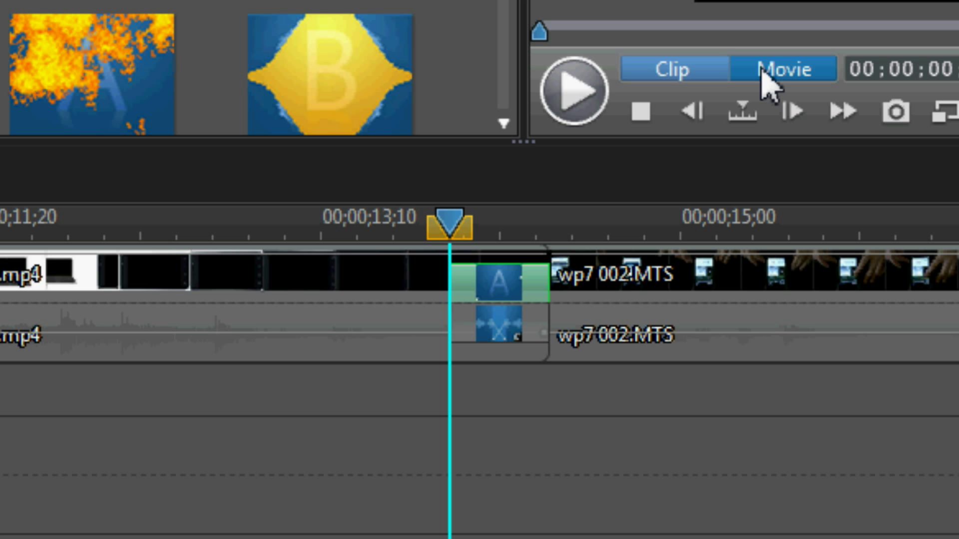
pyautogui.click(765, 77)
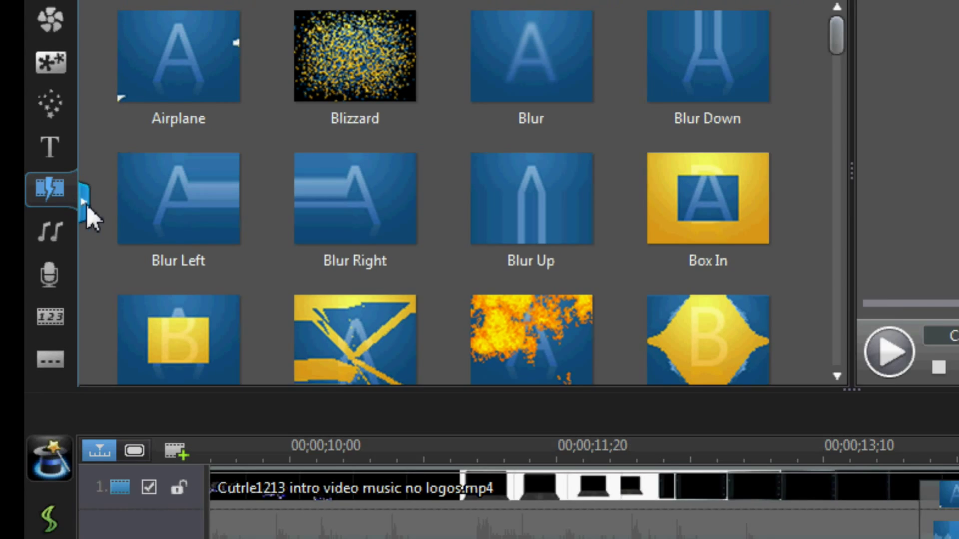
# Step: Show the Audio transition category and delete the Airplane transition between the two clips
pyautogui.click(98, 207)
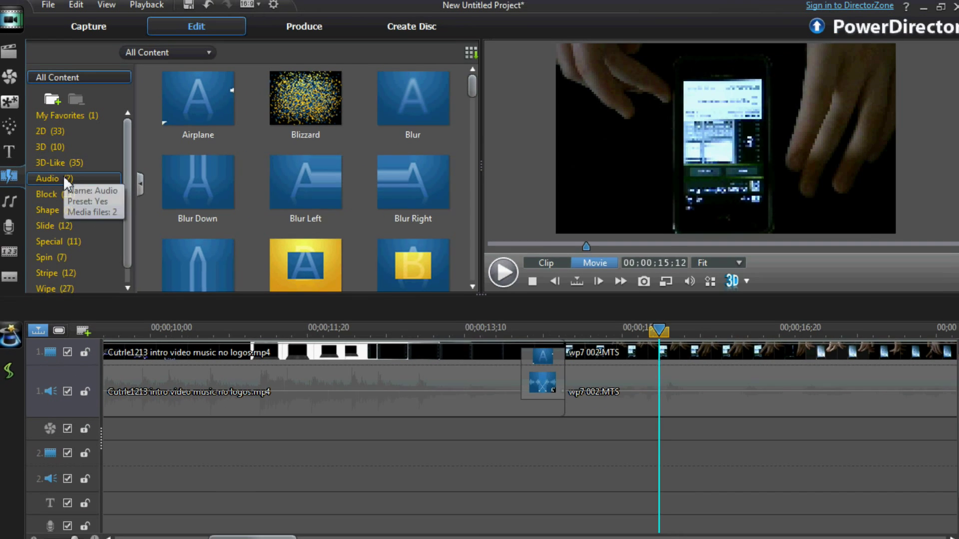
pyautogui.click(80, 180)
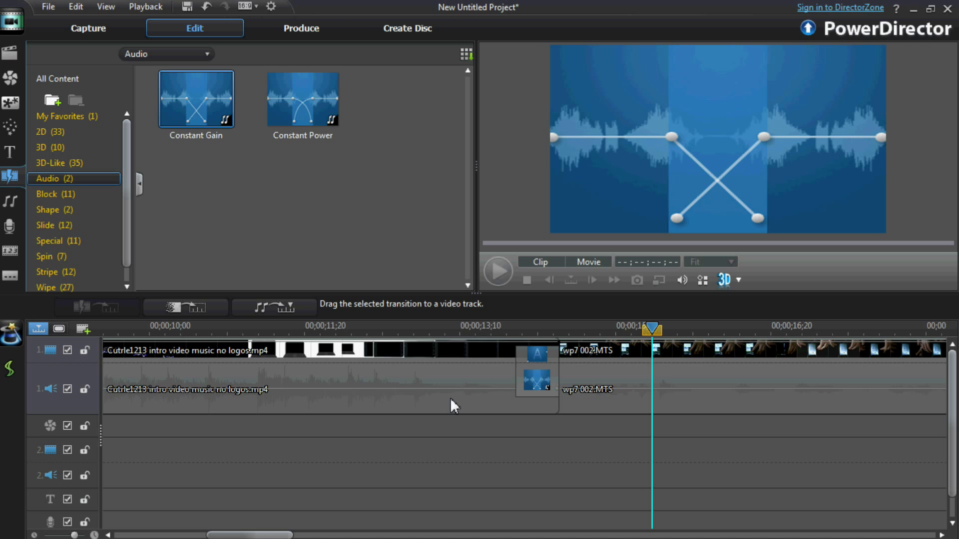
pyautogui.moveTo(536, 390); pyautogui.dragTo(540, 370)
pyautogui.click(544, 388)
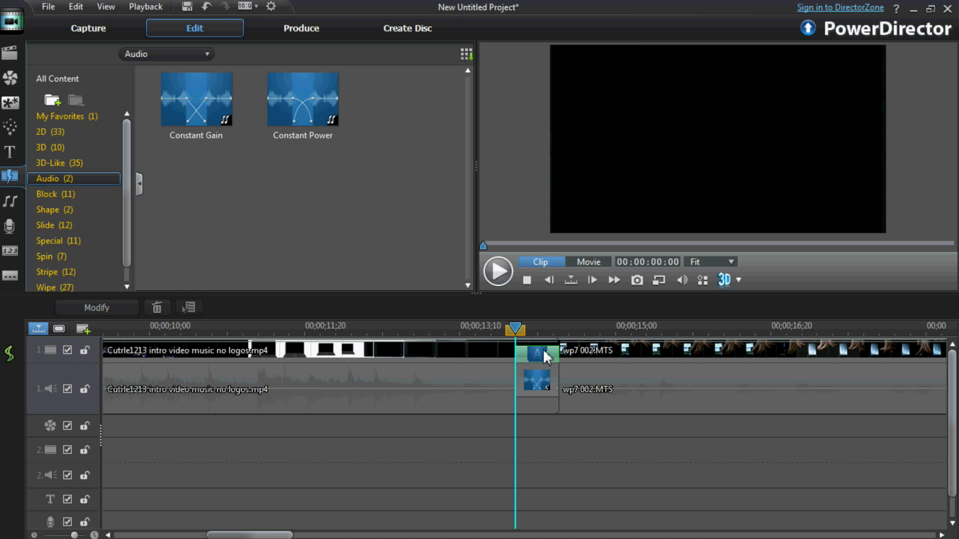
pyautogui.press('Delete')
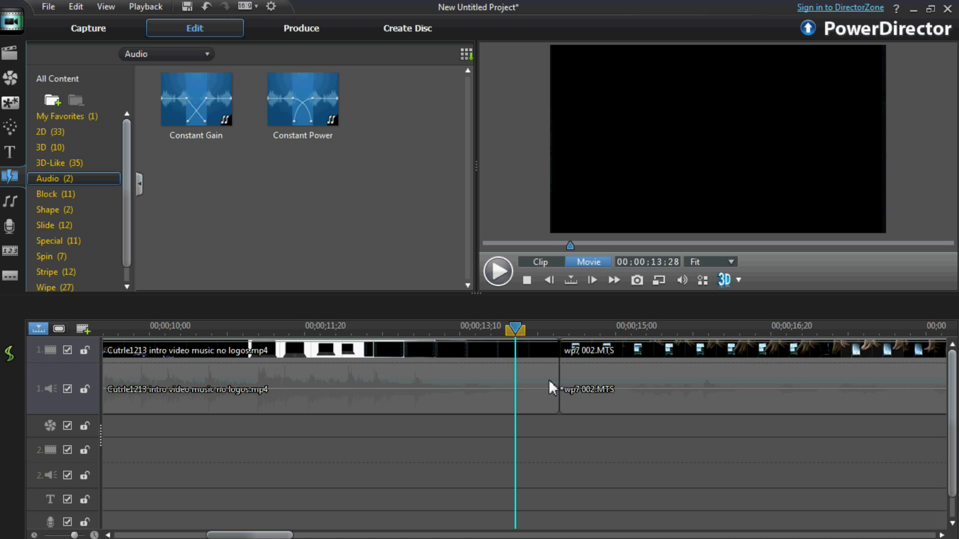
# Step: Add the Constant Gain audio transition at the end of the intro clip on the first audio track and preview it in the movie
pyautogui.moveTo(220, 118); pyautogui.dragTo(591, 371)
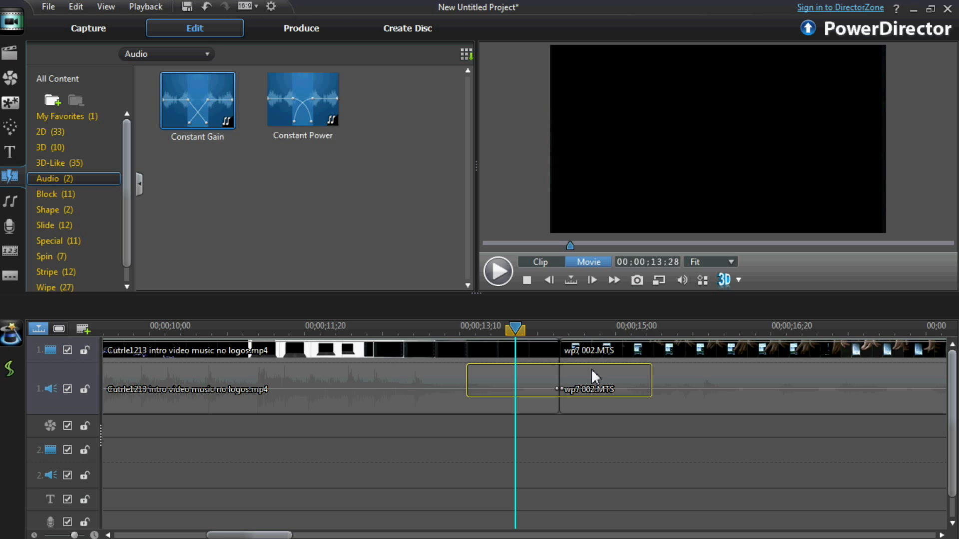
pyautogui.moveTo(592, 367); pyautogui.dragTo(591, 368)
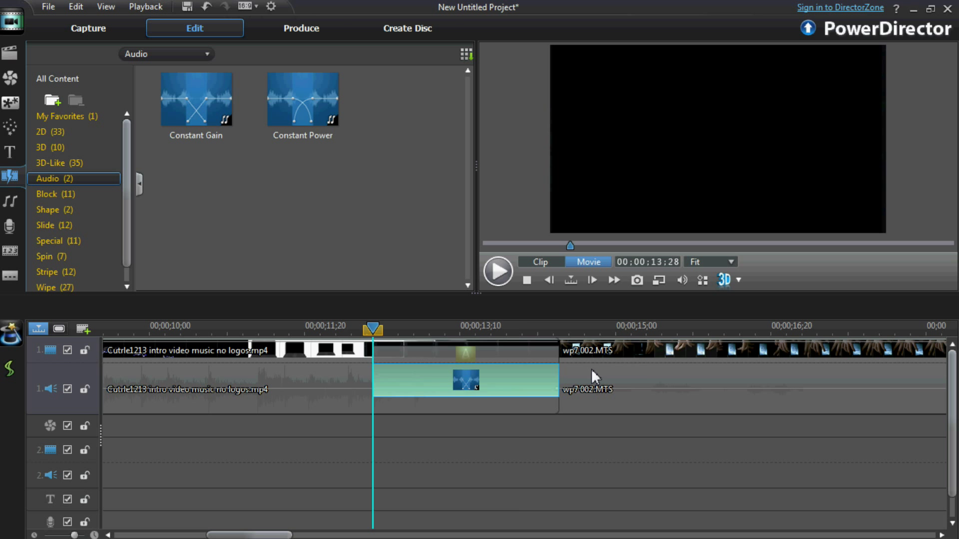
pyautogui.click(598, 265)
pyautogui.click(496, 278)
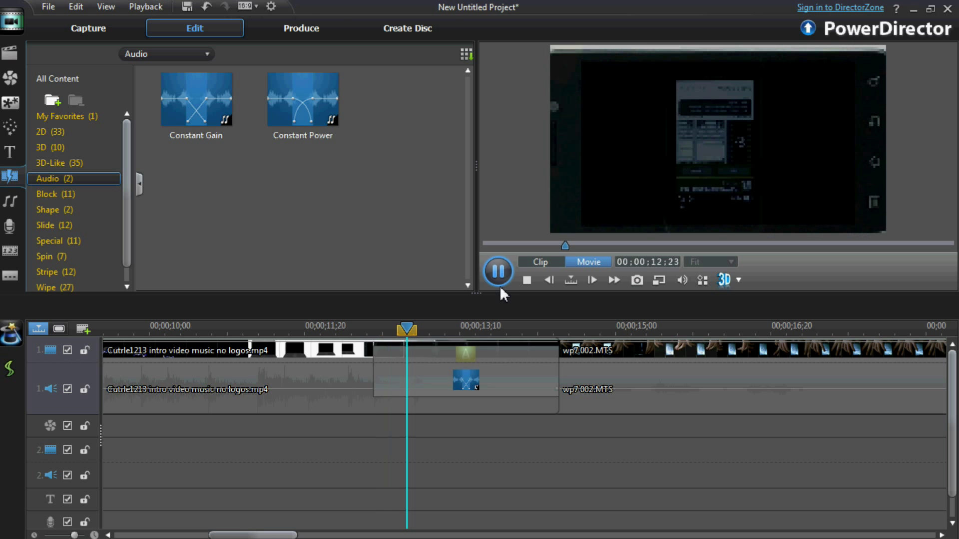
# Step: Pause the movie preview and delete the audio and video transitions between the intro clip and wp7 002.MTS
pyautogui.click(499, 271)
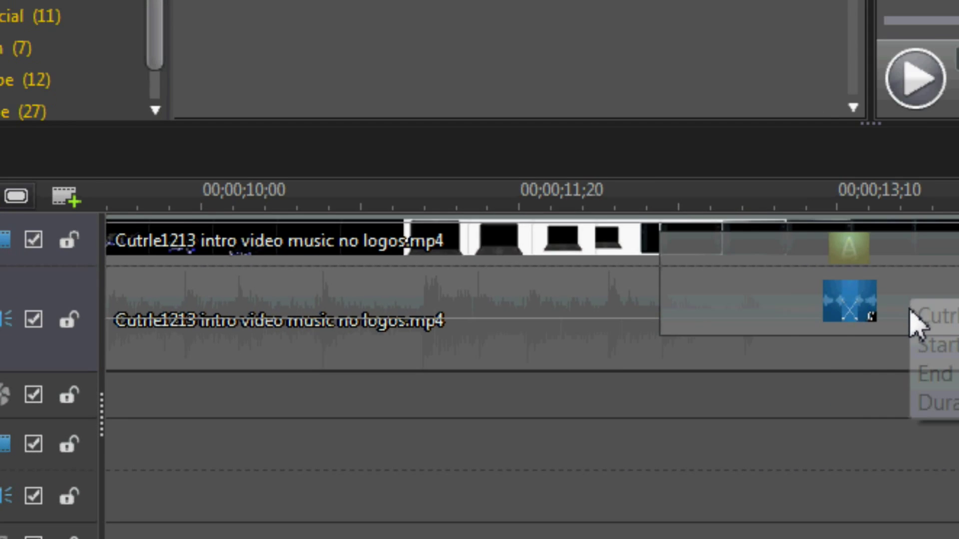
pyautogui.click(714, 347)
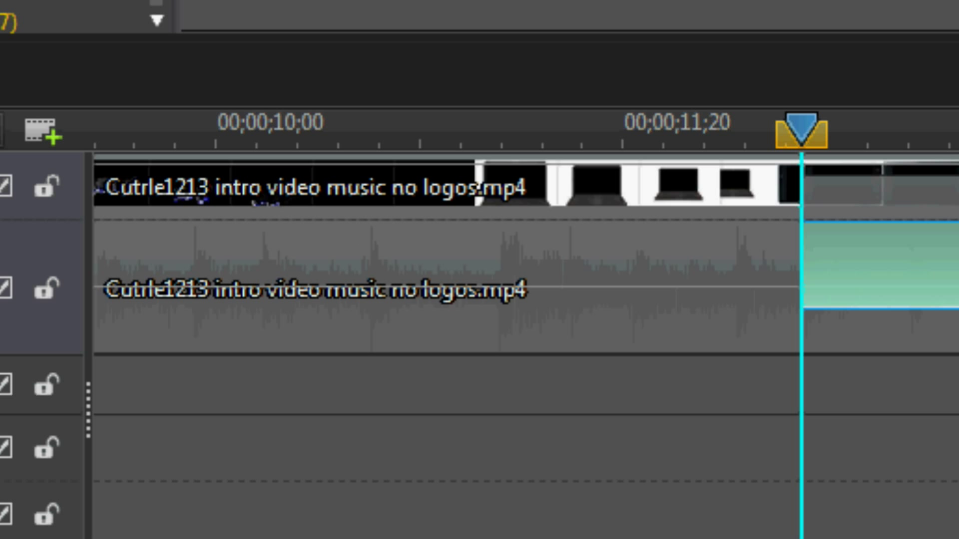
pyautogui.click(858, 188)
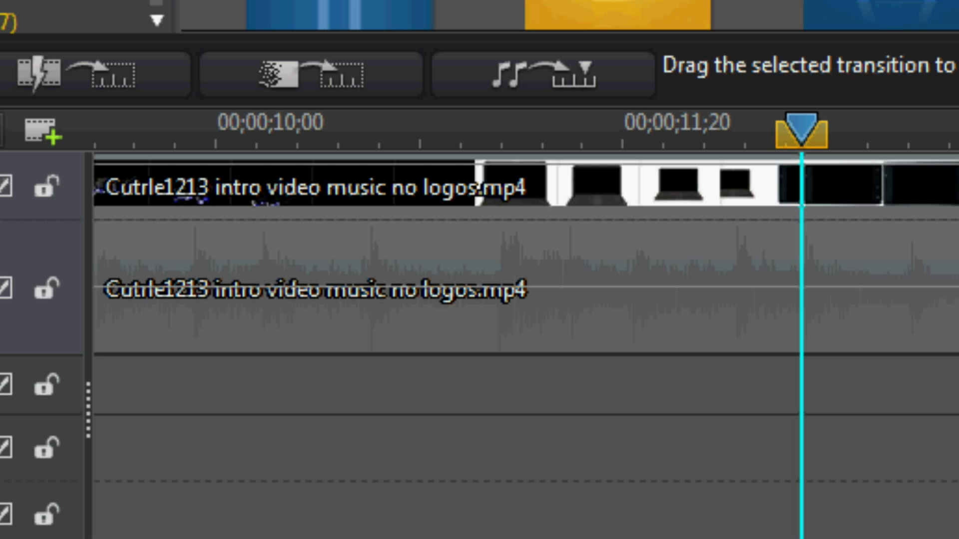
# Step: Add the Airplane transition at the start of the intro clip and shorten it to end at about 00;00;00;10
pyautogui.hscroll(-5, 526, 284)
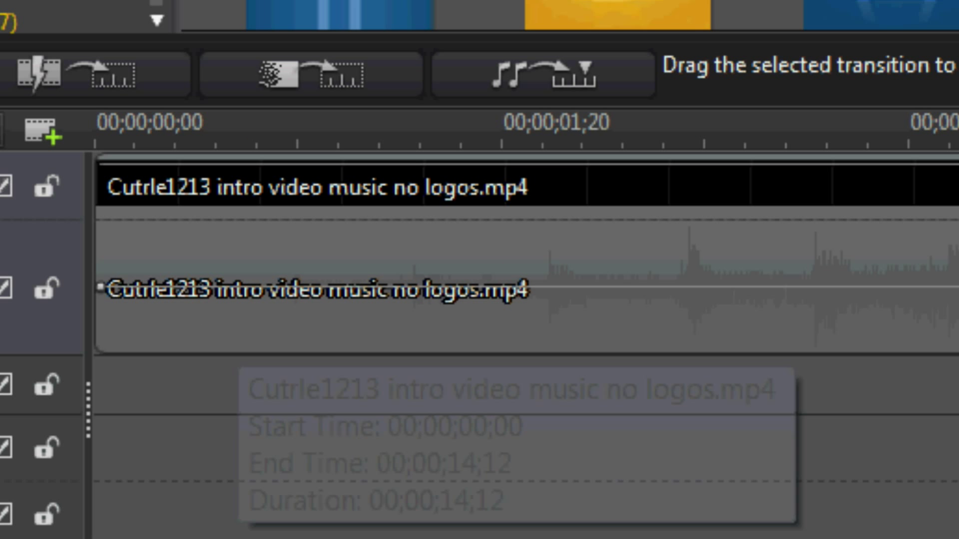
pyautogui.moveTo(340, 15); pyautogui.dragTo(200, 214)
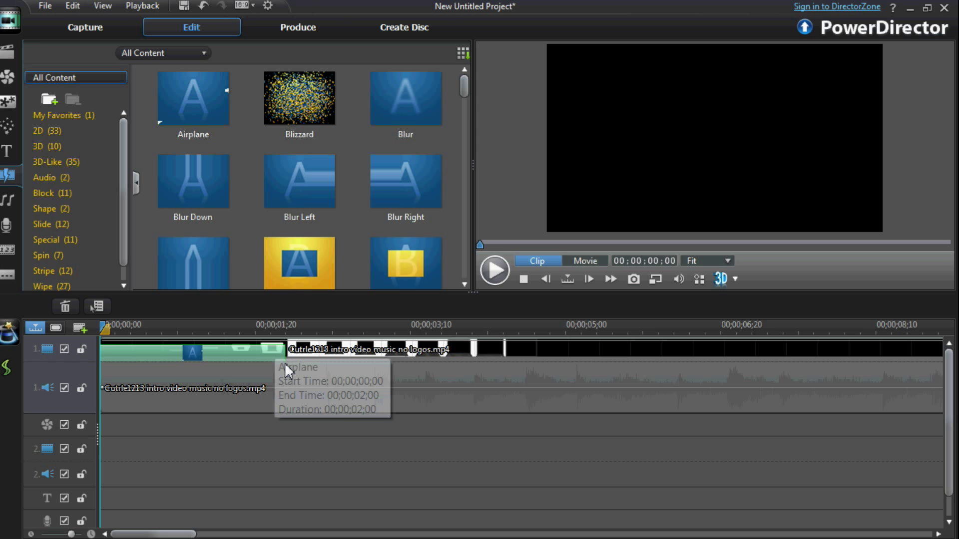
pyautogui.moveTo(282, 353); pyautogui.dragTo(131, 357)
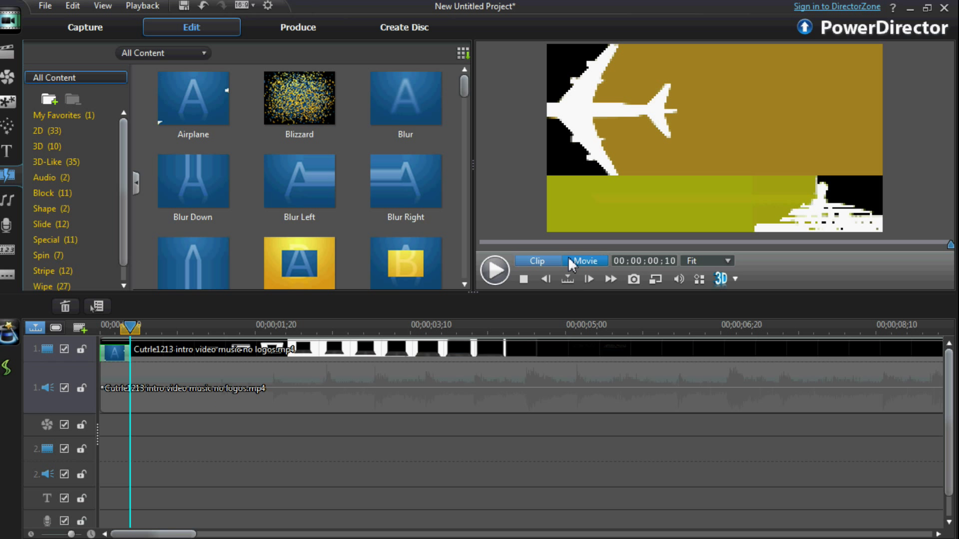
# Step: Preview the whole movie from the beginning to watch the shortened Airplane transition
pyautogui.click(569, 261)
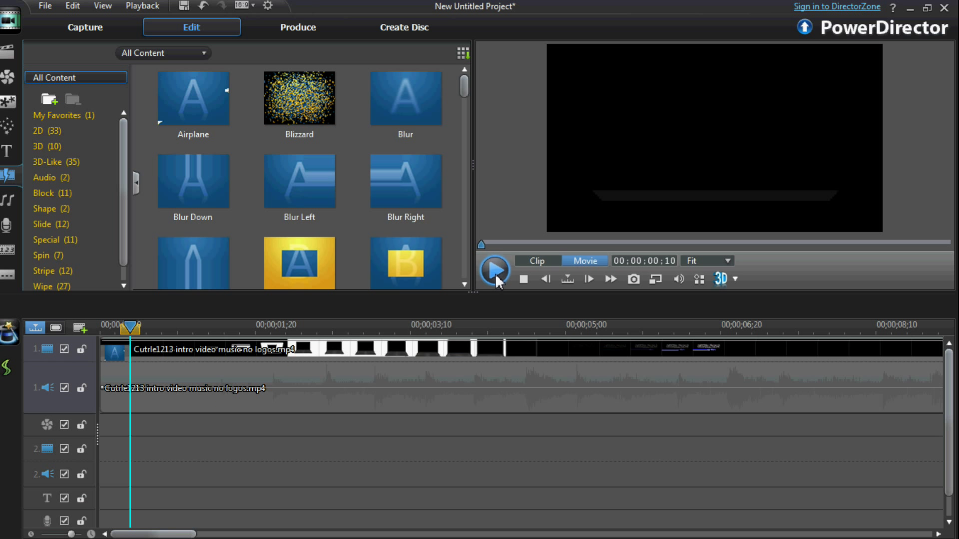
pyautogui.click(496, 272)
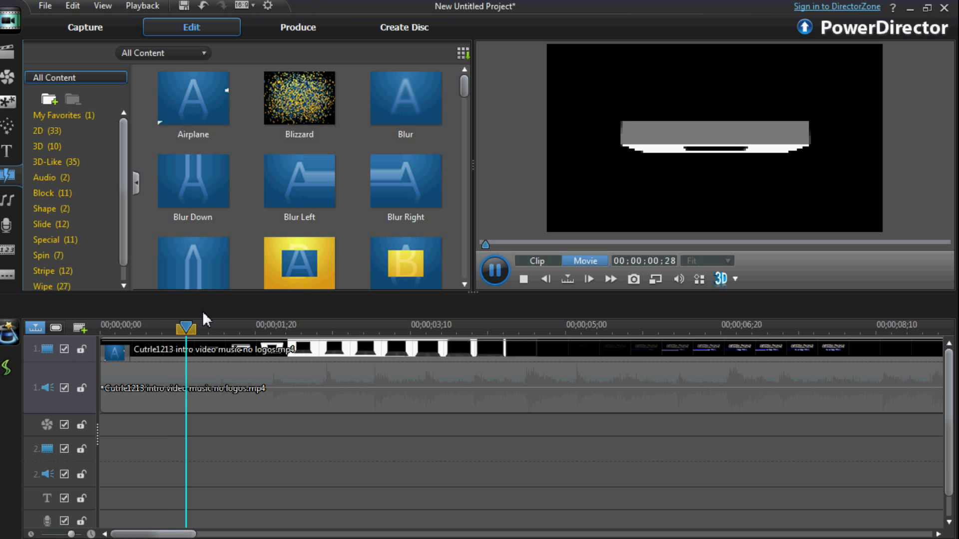
pyautogui.click(103, 325)
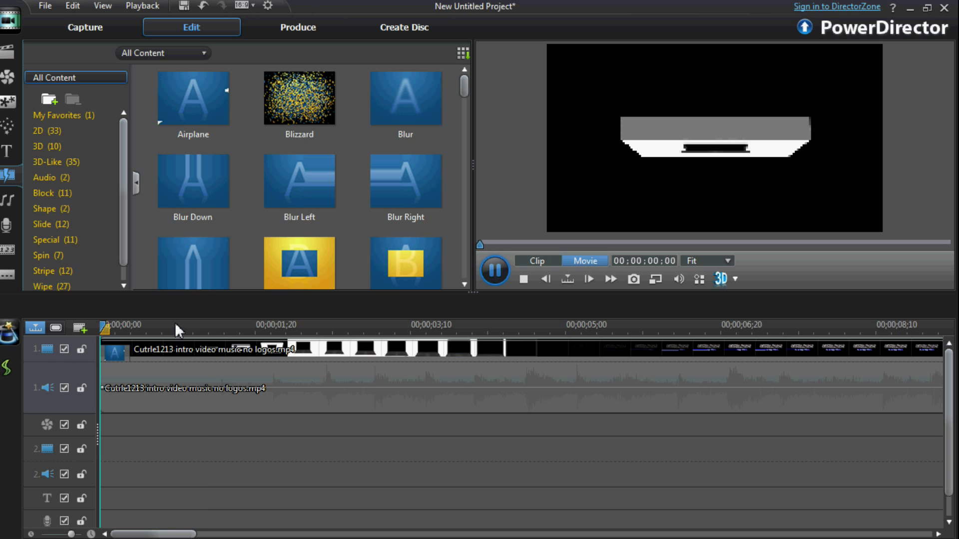
pyautogui.click(495, 271)
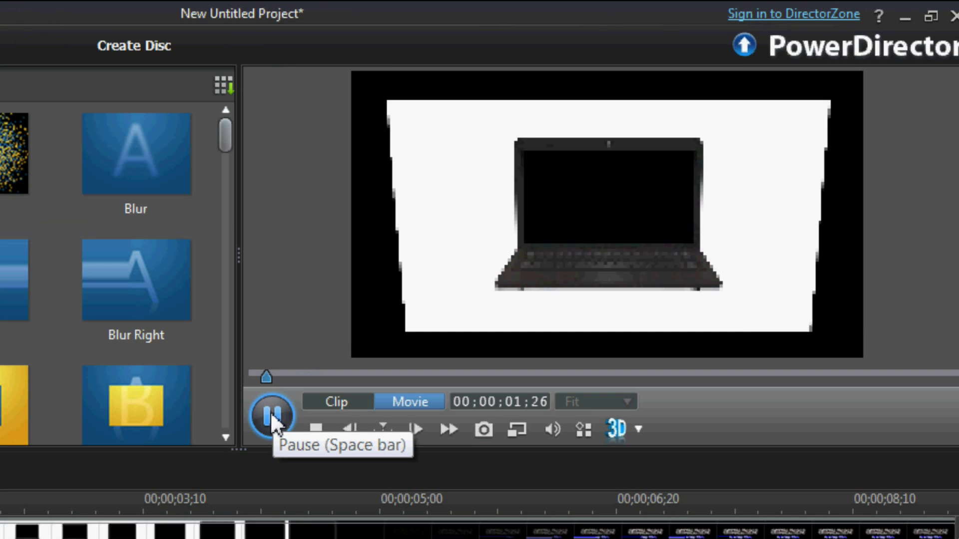
# Step: Lengthen the Airplane transition to end at about 00;00;05;12, preview it in the movie and remove it from the intro clip
pyautogui.click(409, 328)
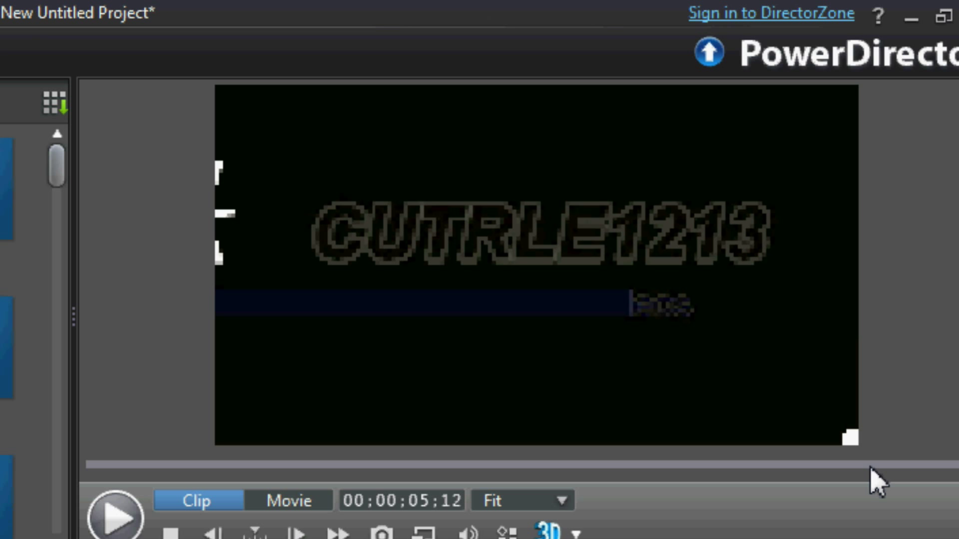
pyautogui.click(299, 503)
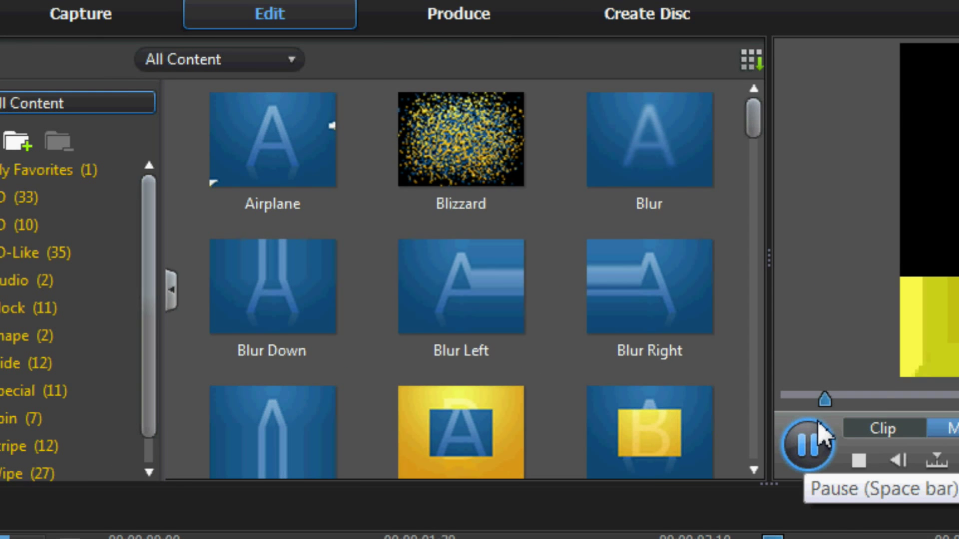
pyautogui.click(818, 423)
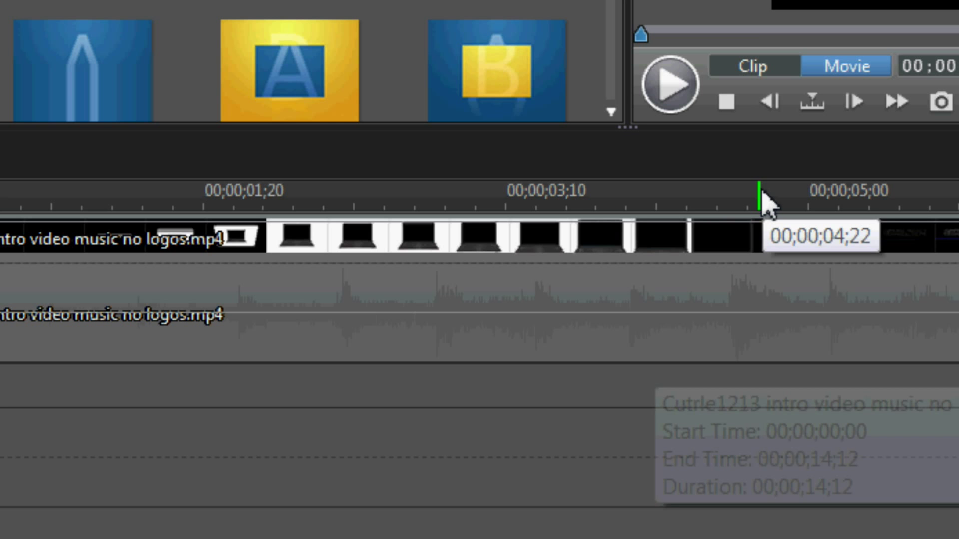
# Step: Add the Fade transition at the end of wp7 002.MTS on the first video track
pyautogui.moveTo(761, 191); pyautogui.dragTo(0, 209)
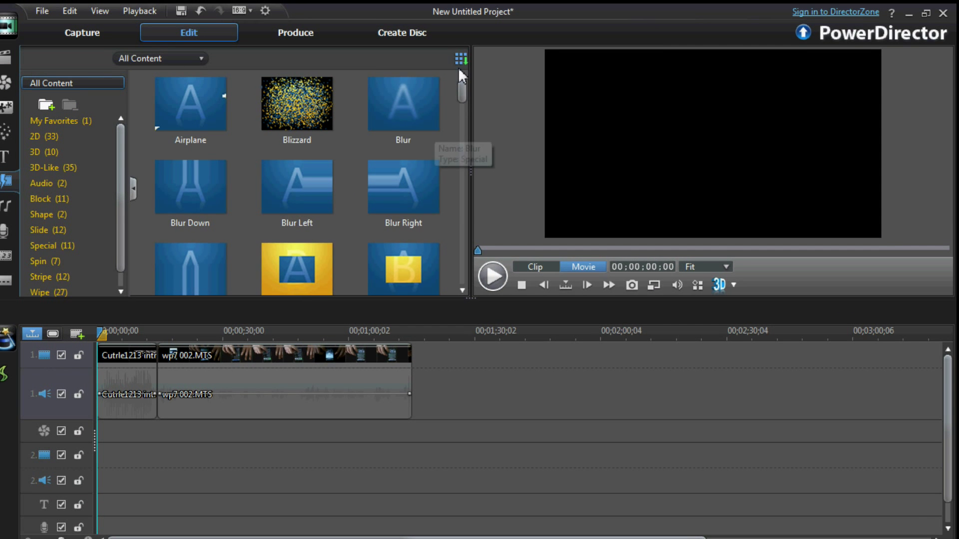
pyautogui.moveTo(461, 82); pyautogui.dragTo(459, 116)
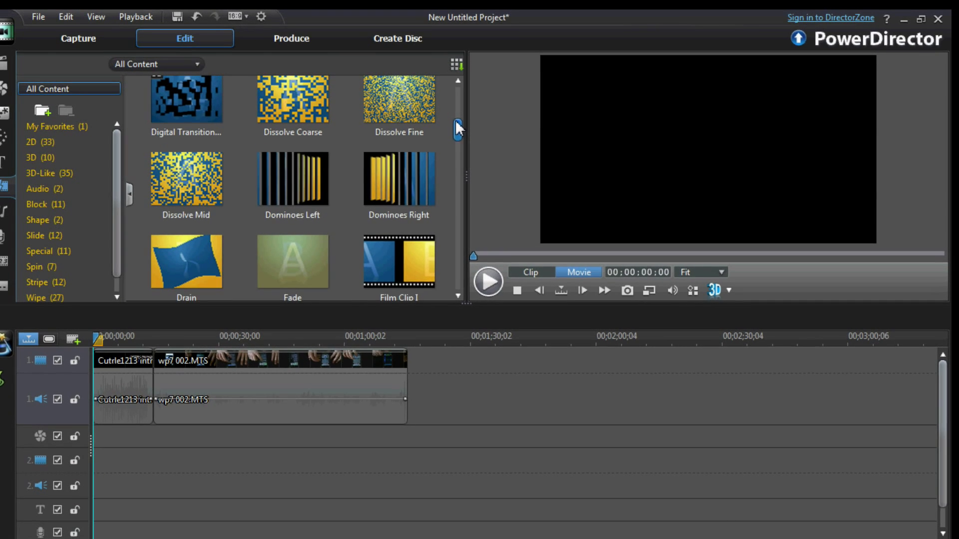
pyautogui.click(293, 262)
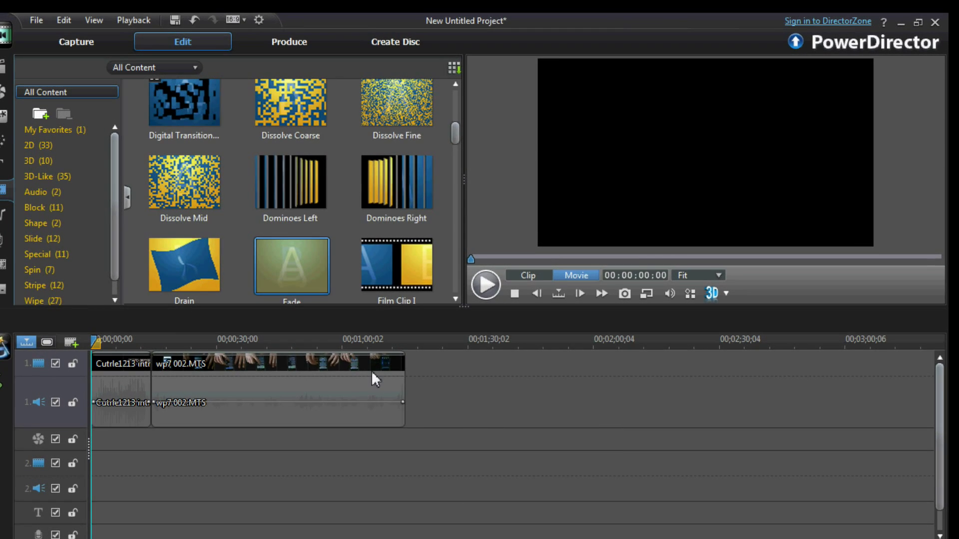
pyautogui.moveTo(371, 372); pyautogui.dragTo(400, 366)
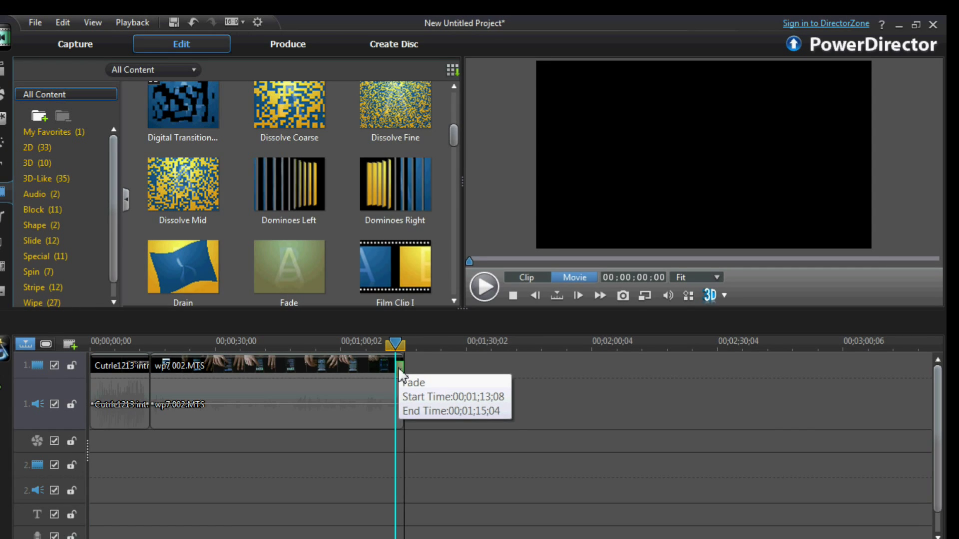
# Step: Play the ending Fade in the movie preview, replay the movie from the start and pause at about 00;00;01;29
pyautogui.click(577, 280)
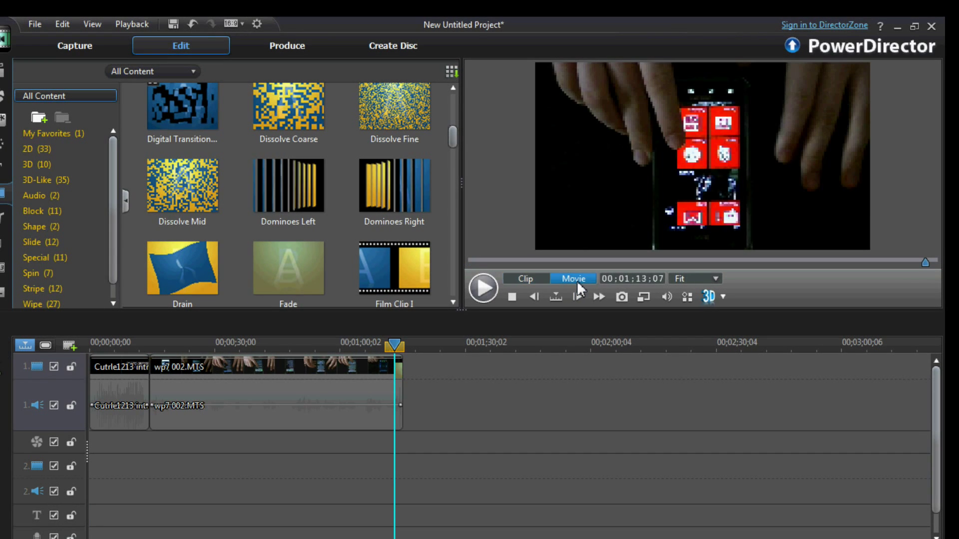
pyautogui.click(485, 296)
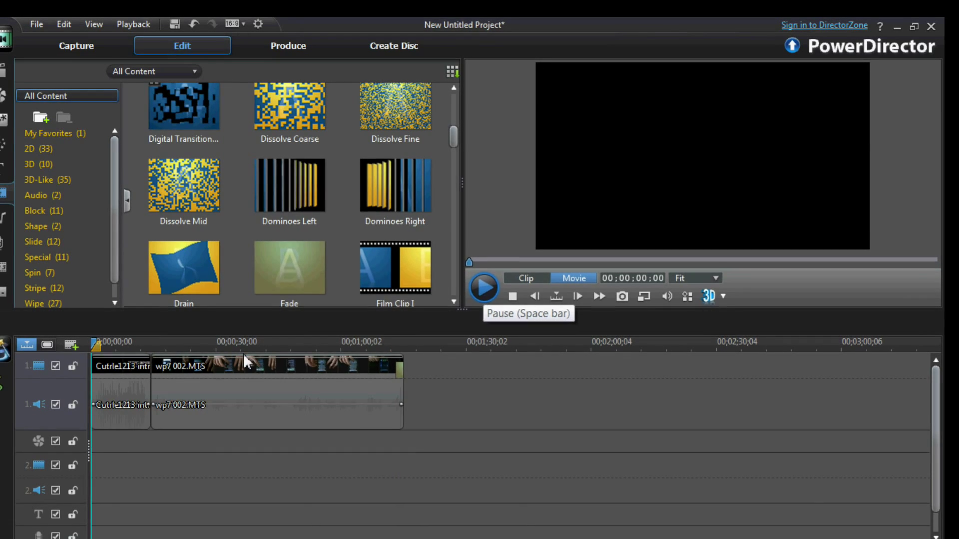
pyautogui.press('space')
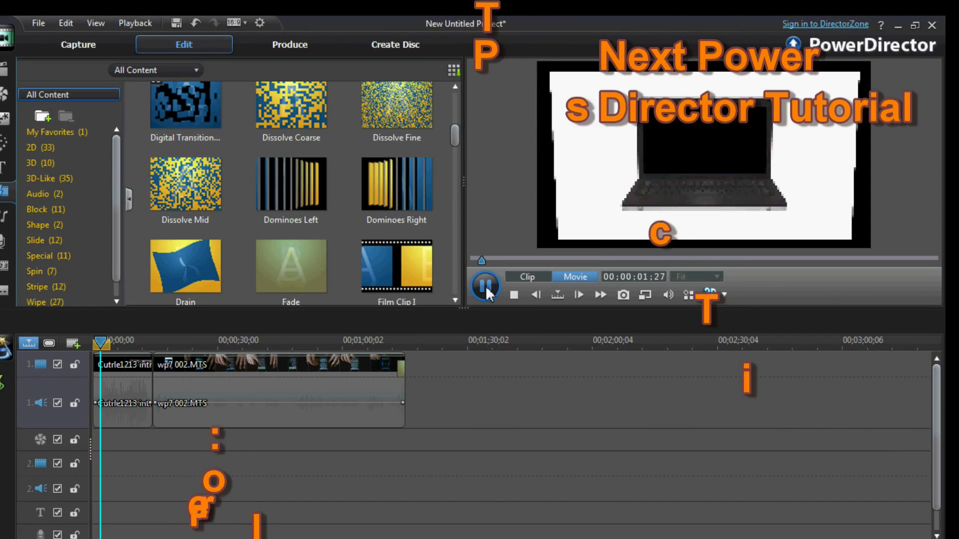
pyautogui.click(485, 285)
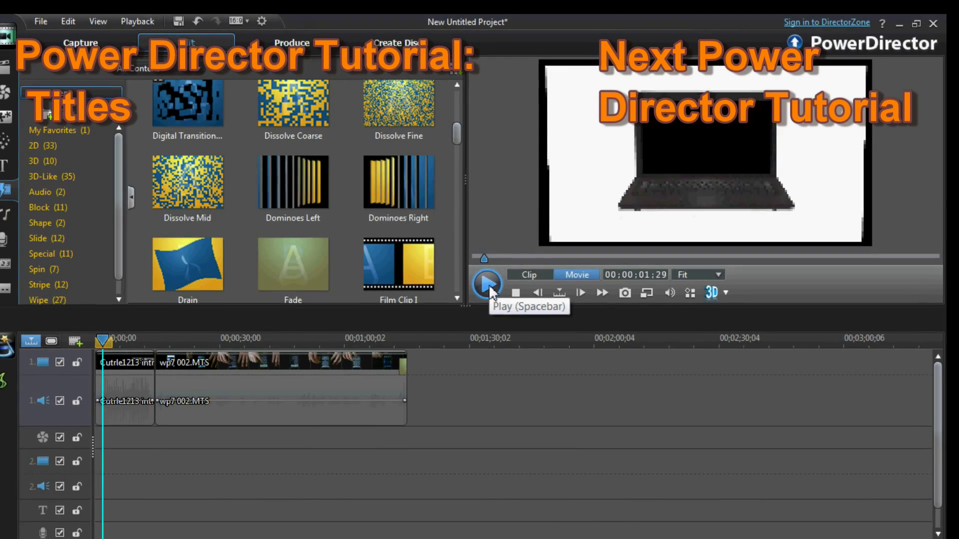